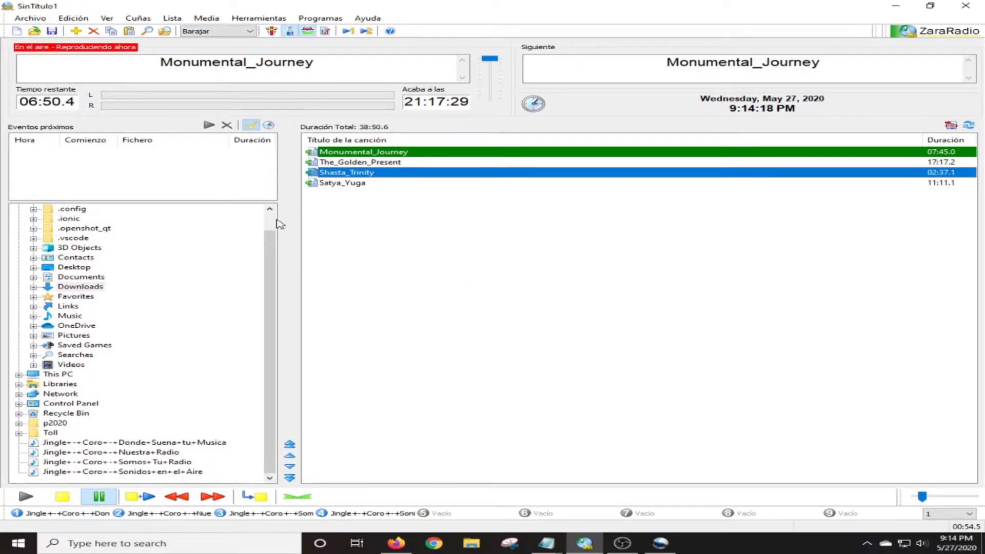
# Step: Switch the upcoming events off and back on to try out the events toggle
pyautogui.click(250, 125)
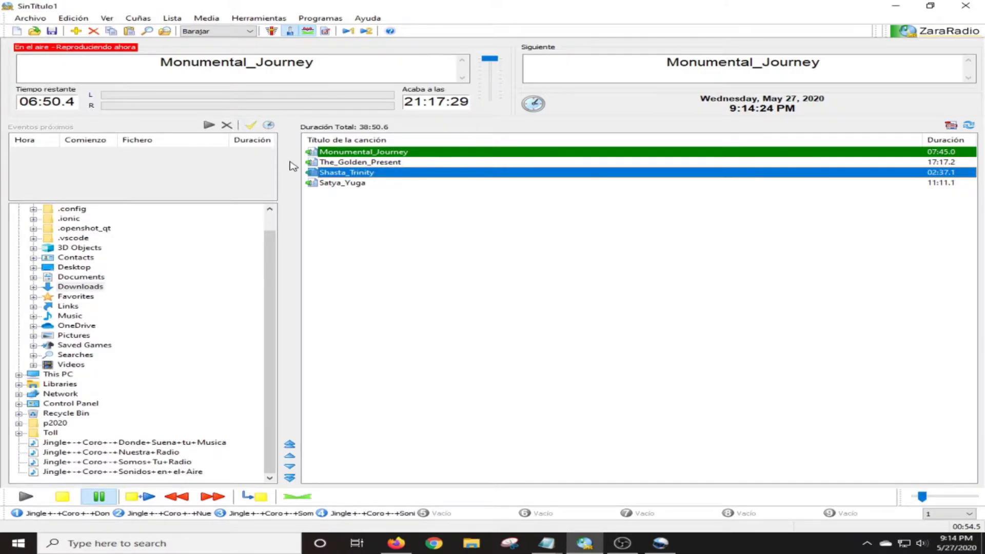
pyautogui.click(250, 127)
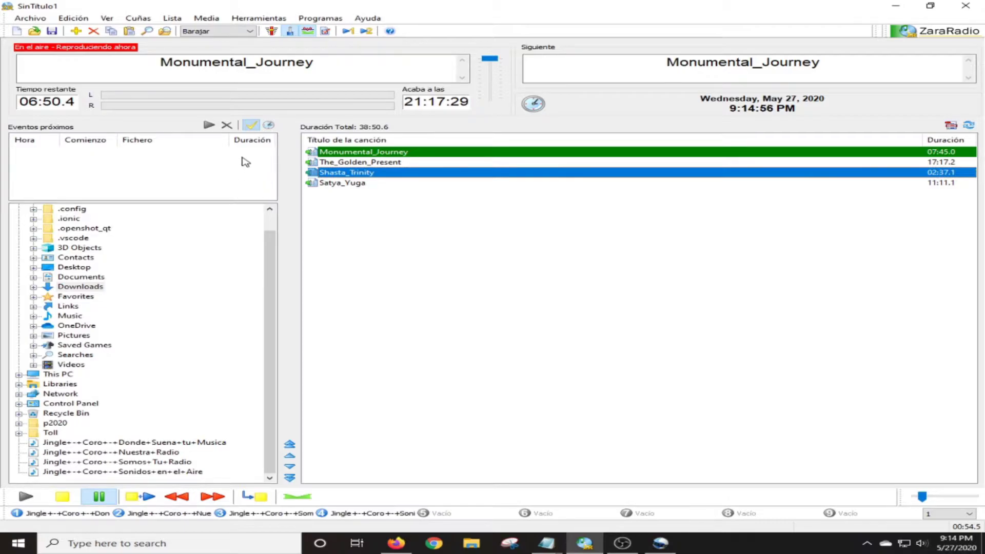
pyautogui.click(252, 126)
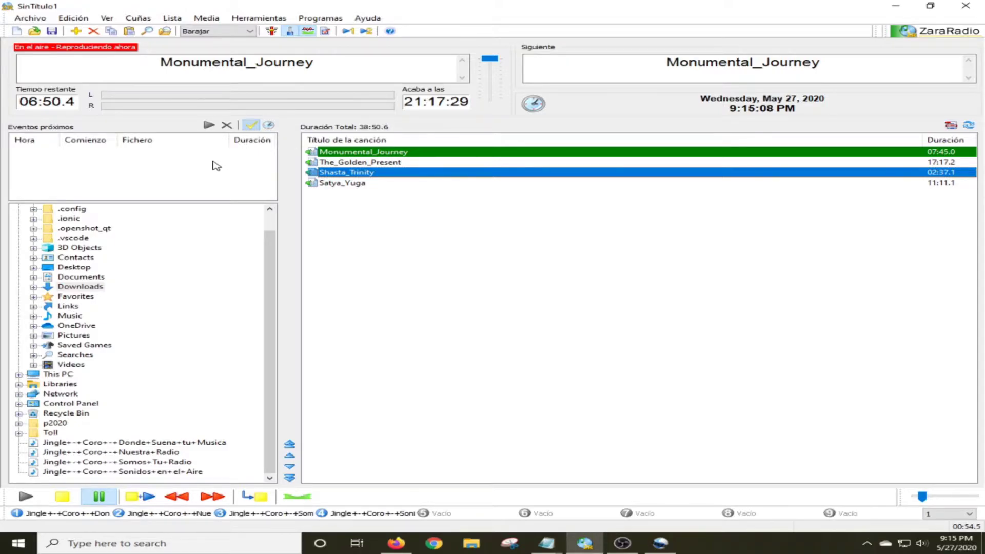
# Step: Create a new event in the events list with its periodicity set to Una vez al día
pyautogui.click(268, 125)
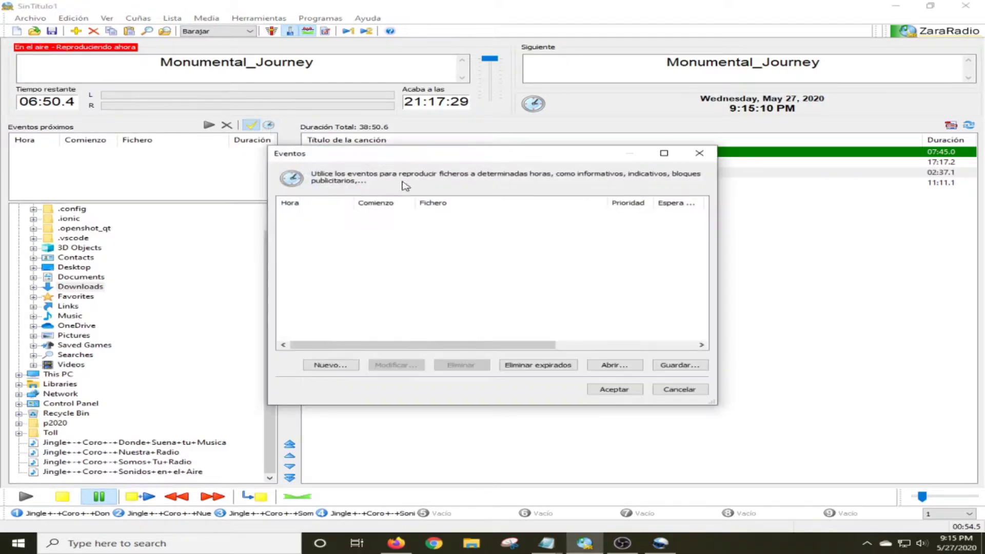
pyautogui.click(329, 366)
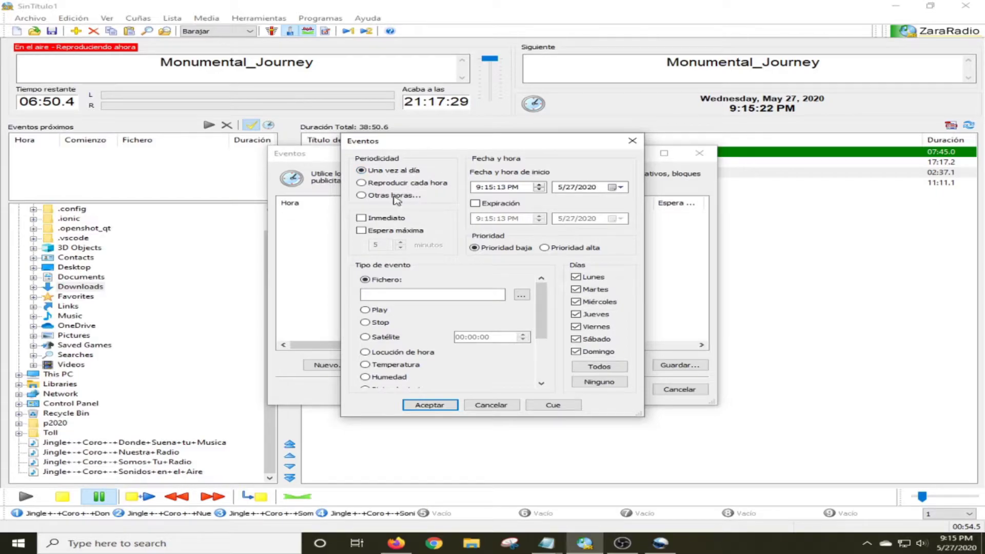
pyautogui.click(364, 184)
pyautogui.click(363, 196)
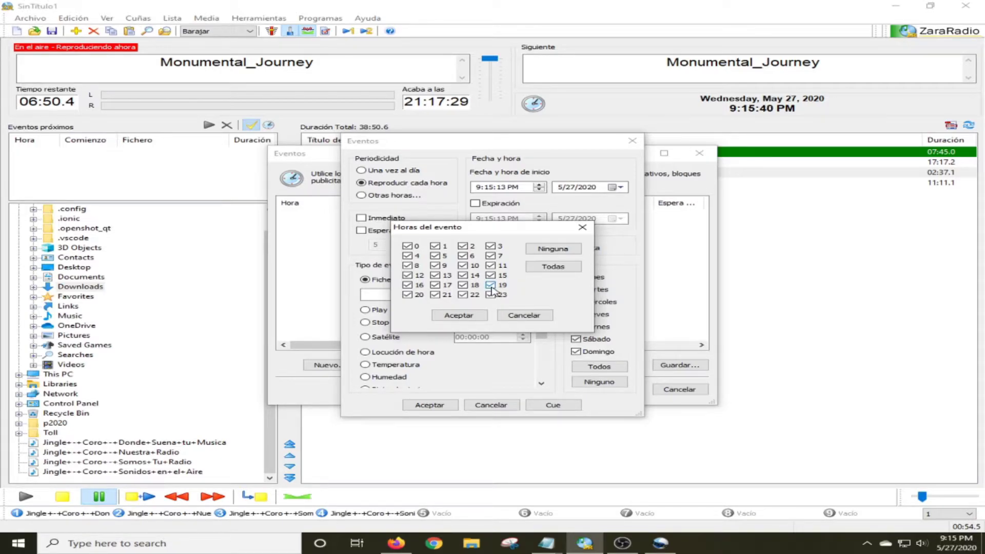
pyautogui.click(583, 226)
pyautogui.click(362, 171)
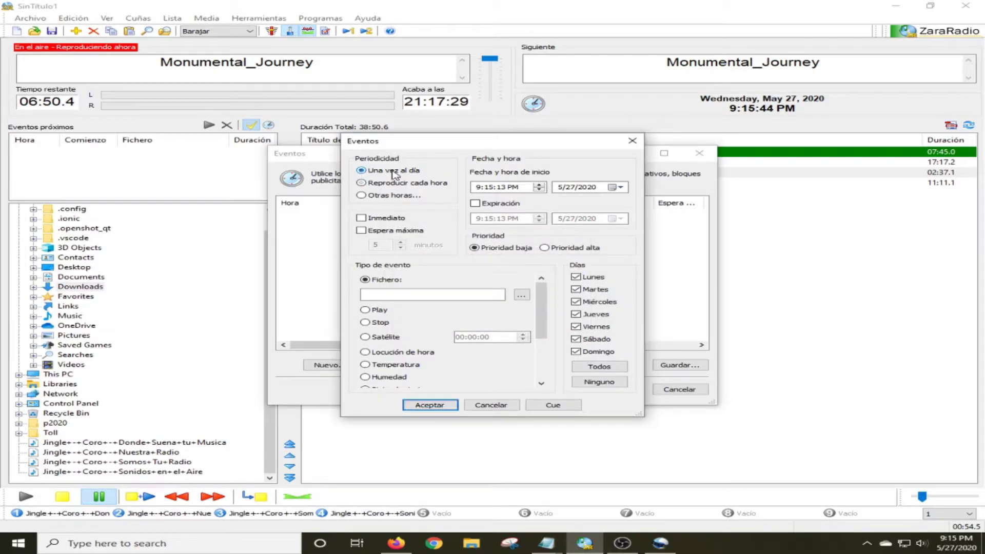
# Step: Make the new event start immediately (Inmediato) and give it high priority (Prioridad alta)
pyautogui.click(500, 187)
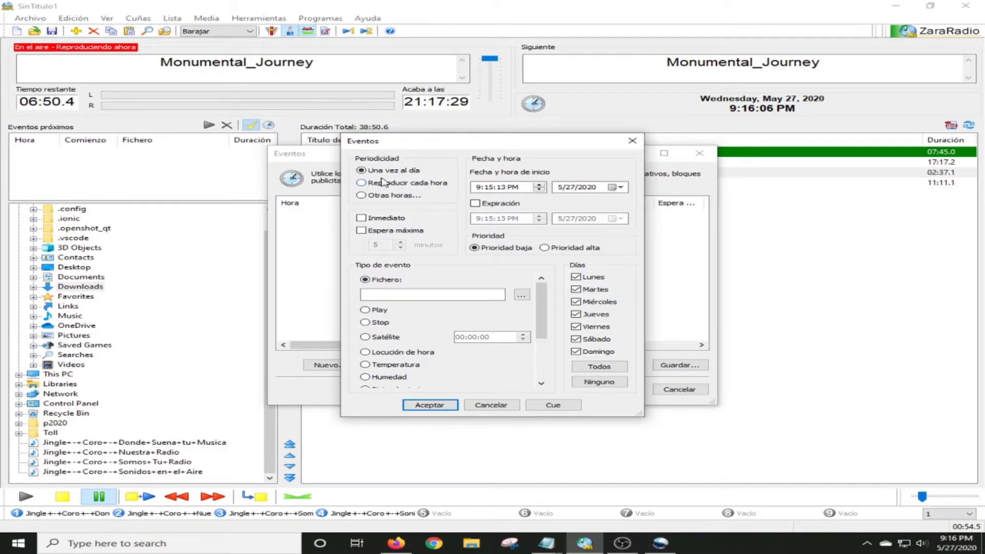
pyautogui.click(362, 219)
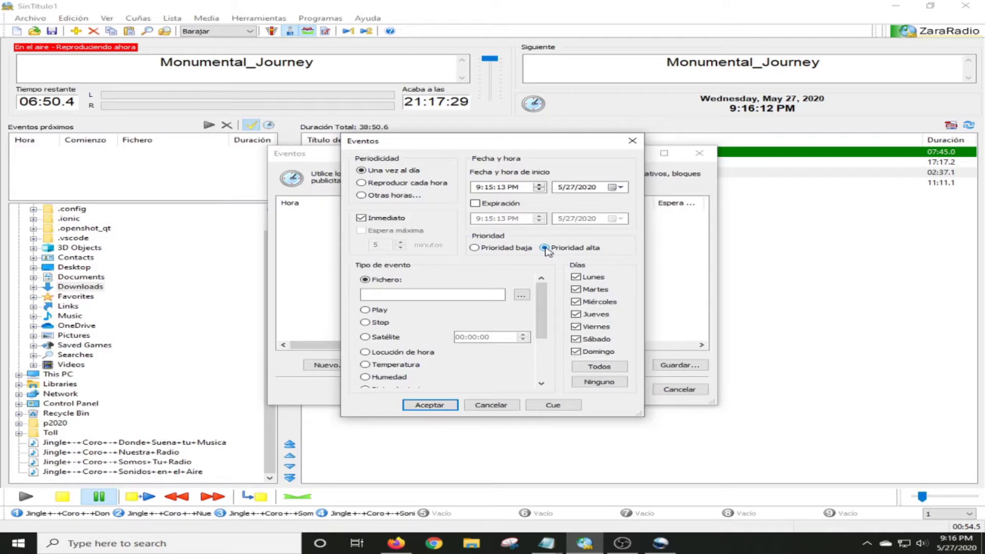
pyautogui.click(544, 247)
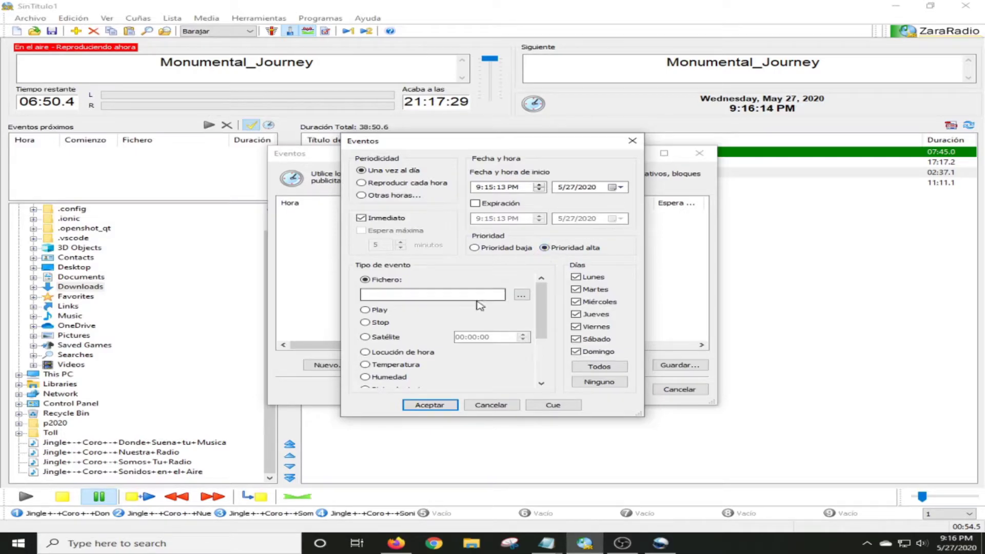
# Step: Assign the desktop jingle "Donde Suena tu Musica" as the event's file and restrict its days to Miércoles only
pyautogui.click(522, 296)
pyautogui.click(627, 239)
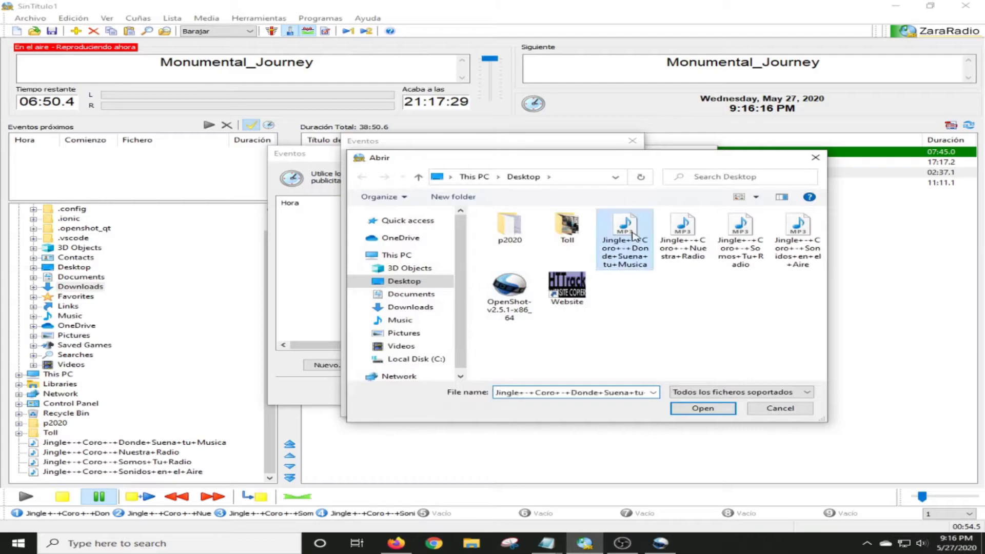
pyautogui.click(702, 411)
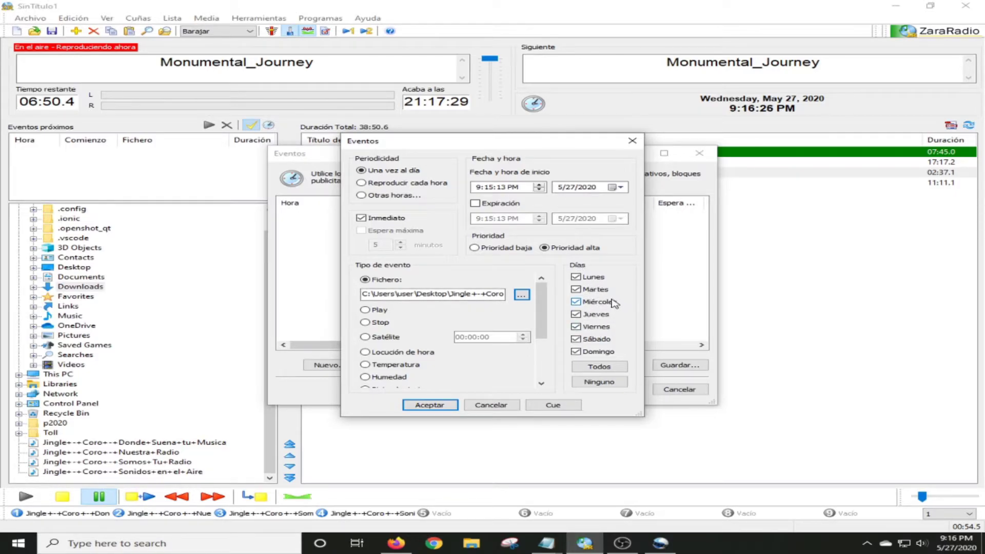
pyautogui.click(601, 384)
pyautogui.click(576, 303)
# Step: Try the Radio en Internet event type and go through its address and duration fields
pyautogui.scroll(-1, 544, 305)
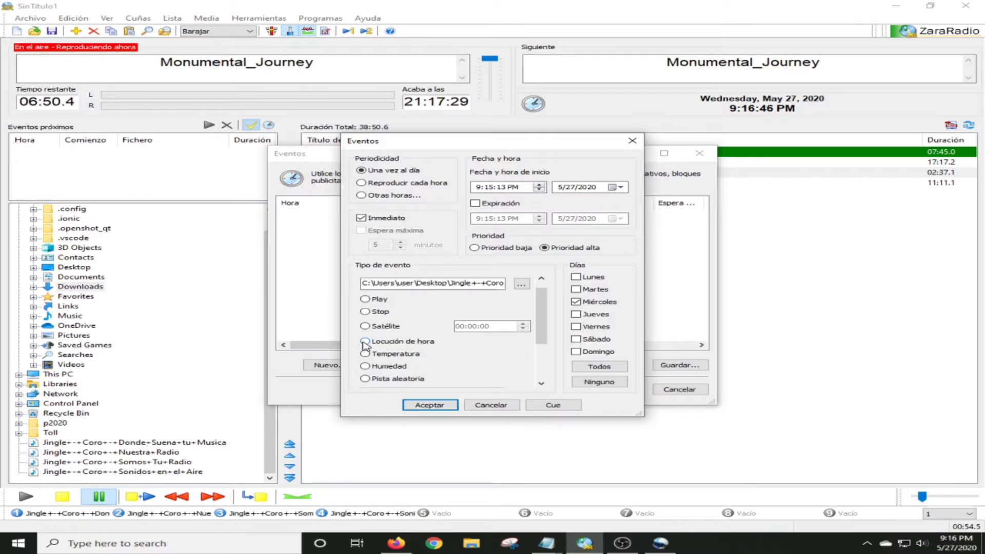
pyautogui.scroll(-1, 399, 330)
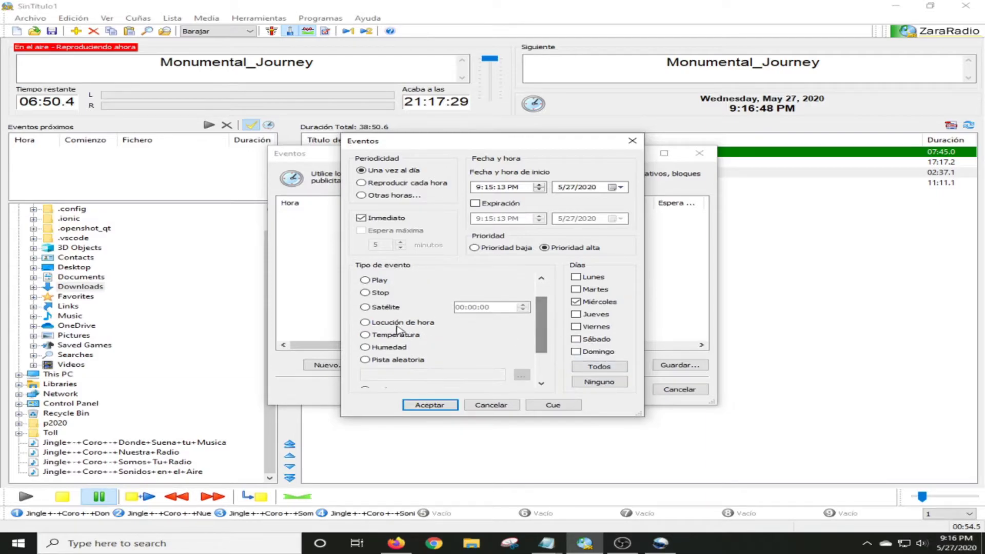
pyautogui.moveTo(543, 325); pyautogui.dragTo(544, 350)
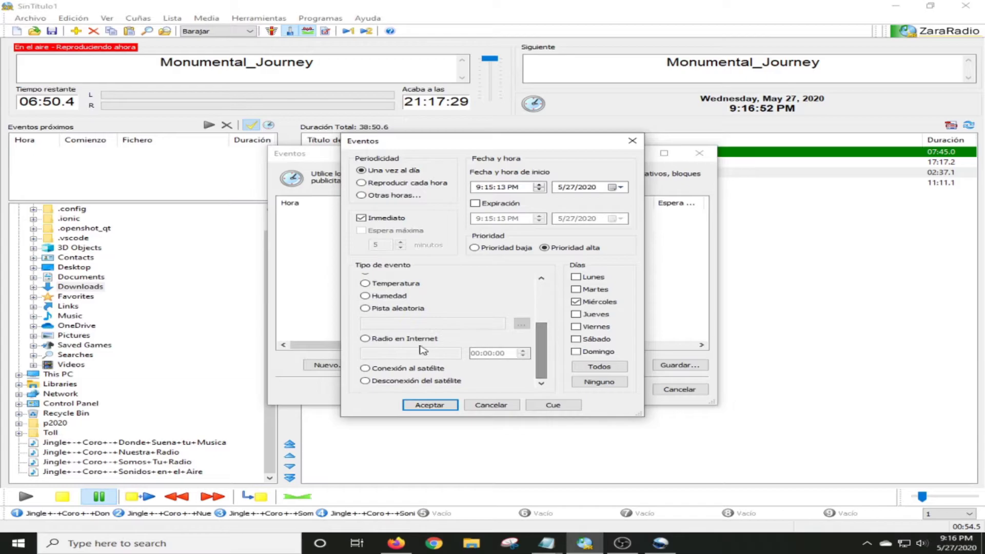
pyautogui.click(365, 339)
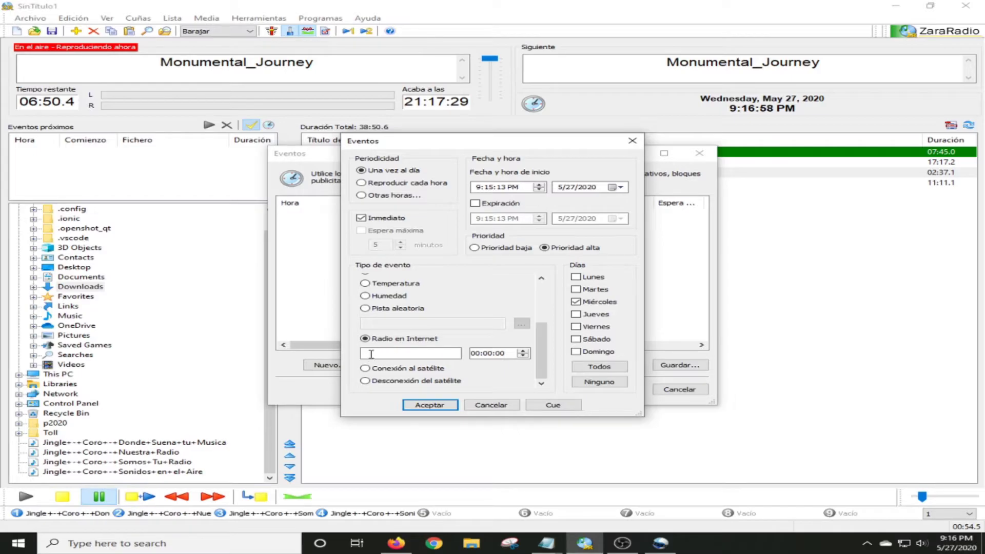
pyautogui.click(488, 354)
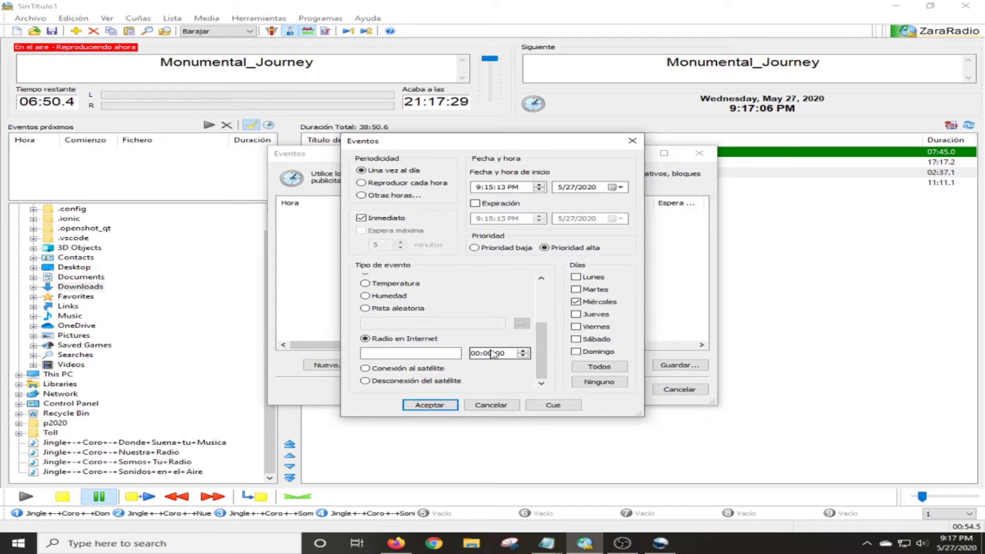
pyautogui.click(408, 353)
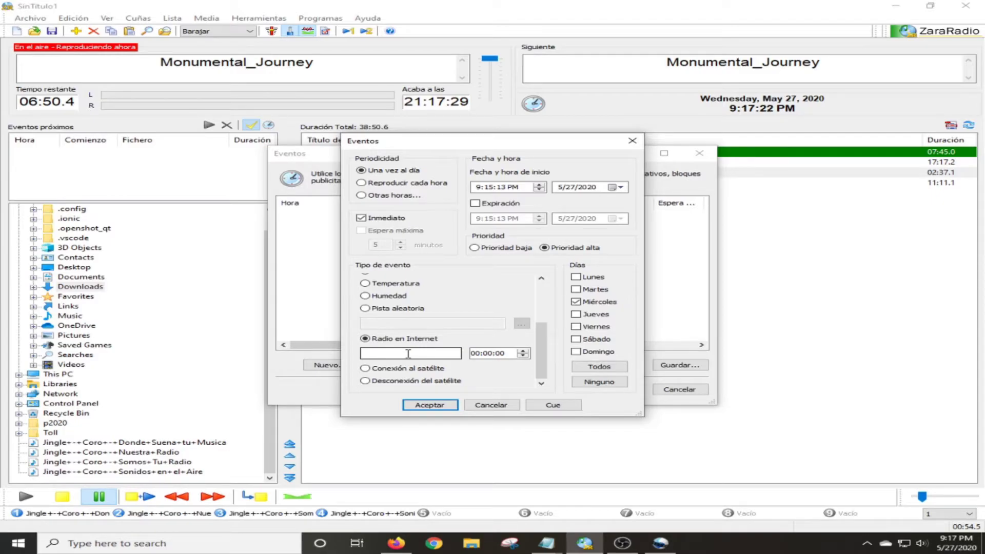
pyautogui.click(483, 354)
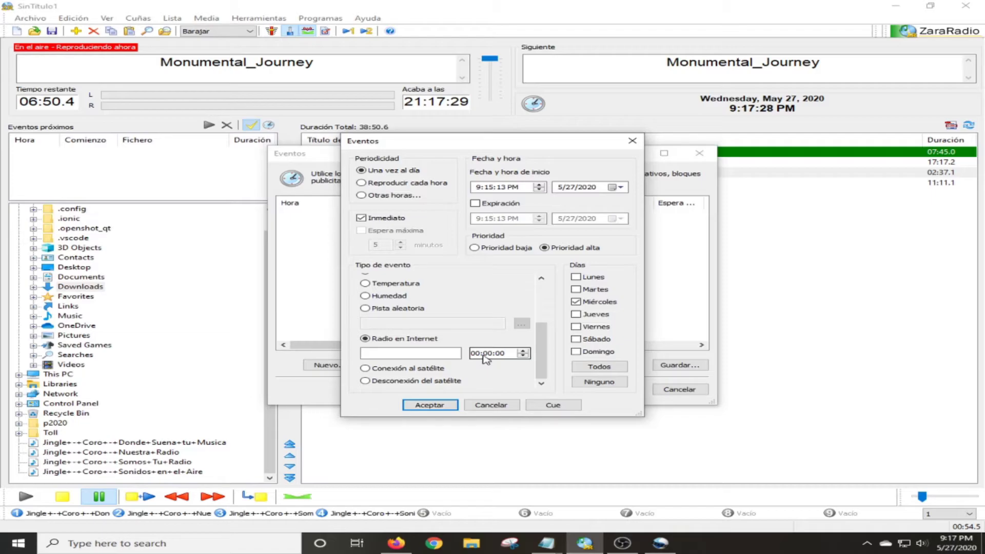
# Step: Set the event type to Fichero with the desktop jingle "Donde Suena tu Musica" as its file
pyautogui.moveTo(542, 354); pyautogui.dragTo(547, 308)
pyautogui.click(372, 280)
pyautogui.click(521, 295)
pyautogui.click(639, 233)
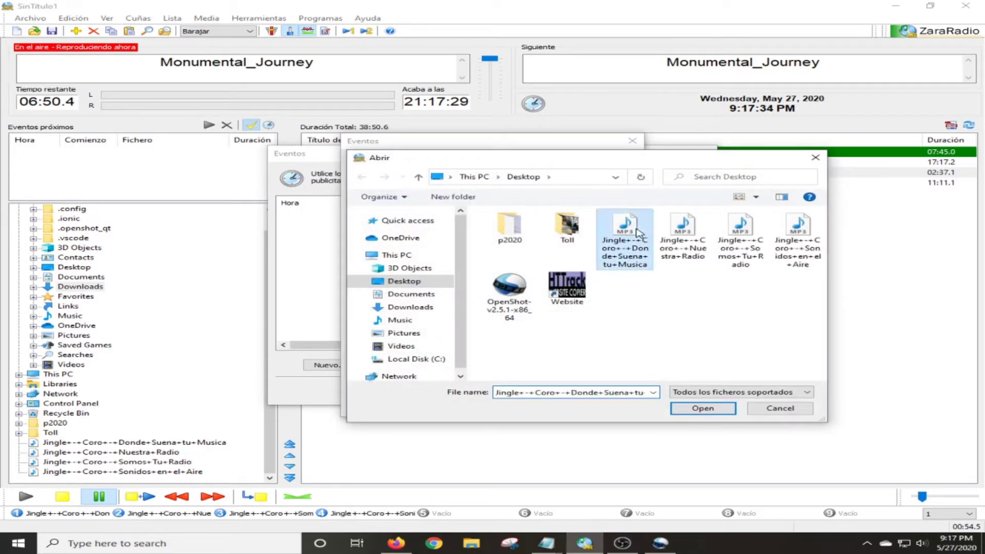
pyautogui.click(703, 408)
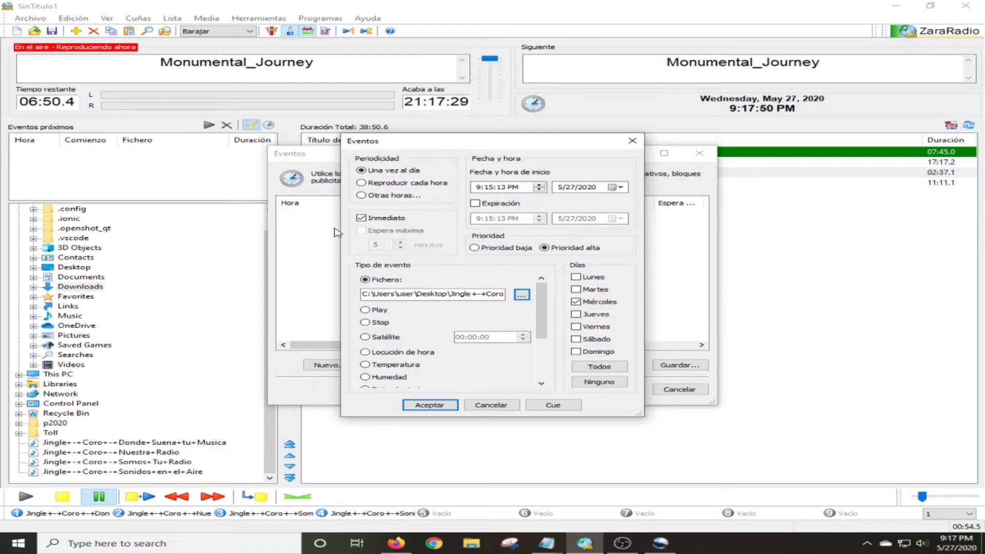
# Step: Keep the event set to Inmediato, set its start time to 9:20:00 PM, and save it to the events list
pyautogui.click(361, 218)
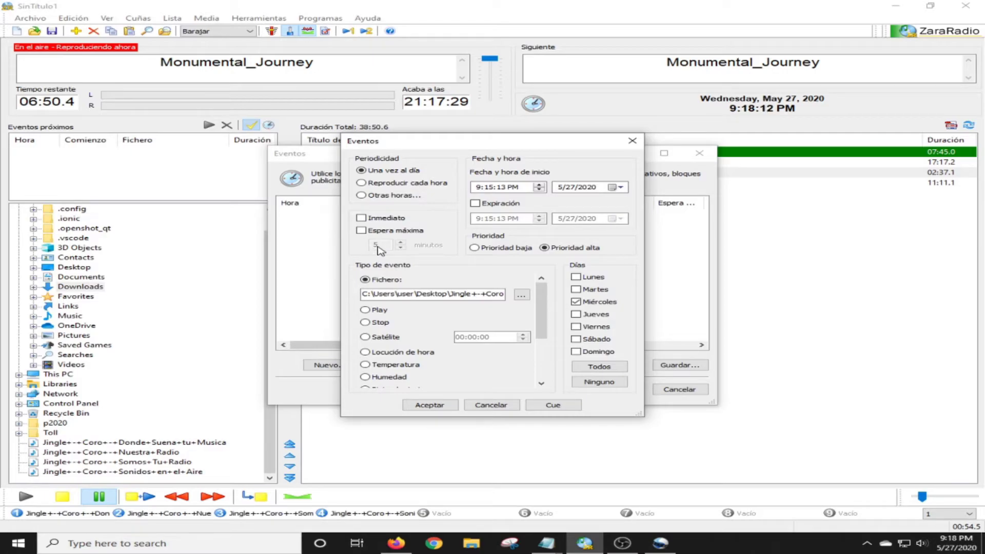
pyautogui.click(382, 220)
pyautogui.click(509, 188)
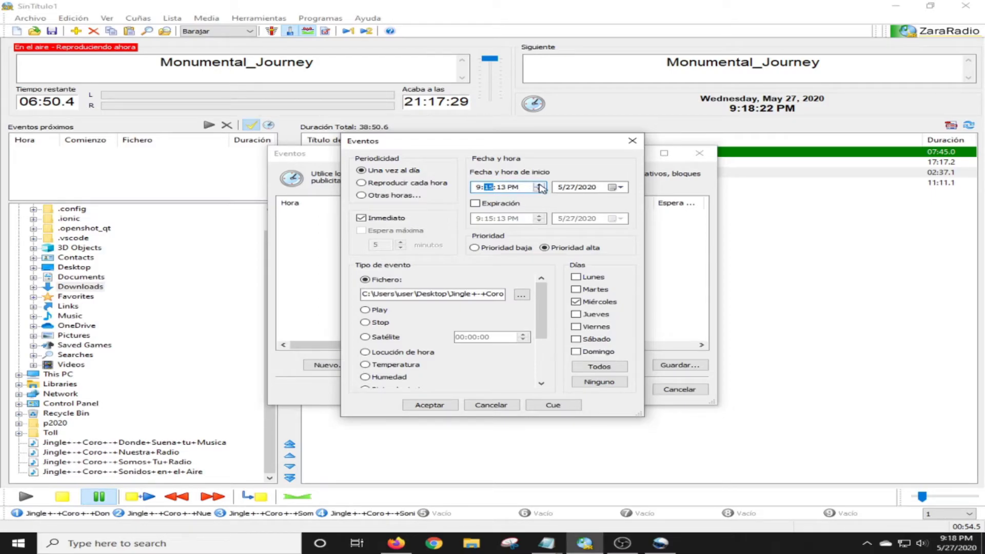
pyautogui.press('Right')
pyautogui.click(540, 190)
pyautogui.click(540, 190)
pyautogui.click(540, 190)
pyautogui.click(430, 406)
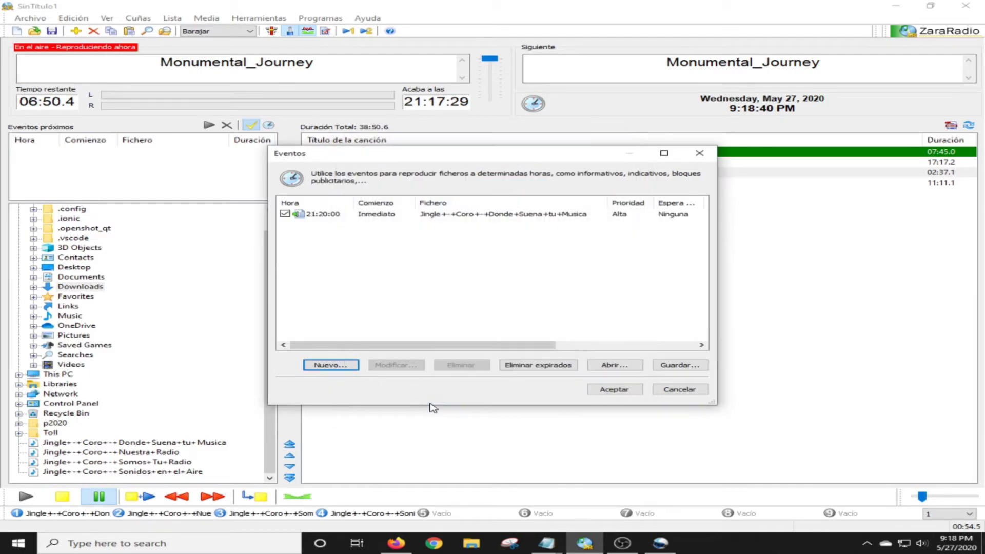
pyautogui.click(609, 392)
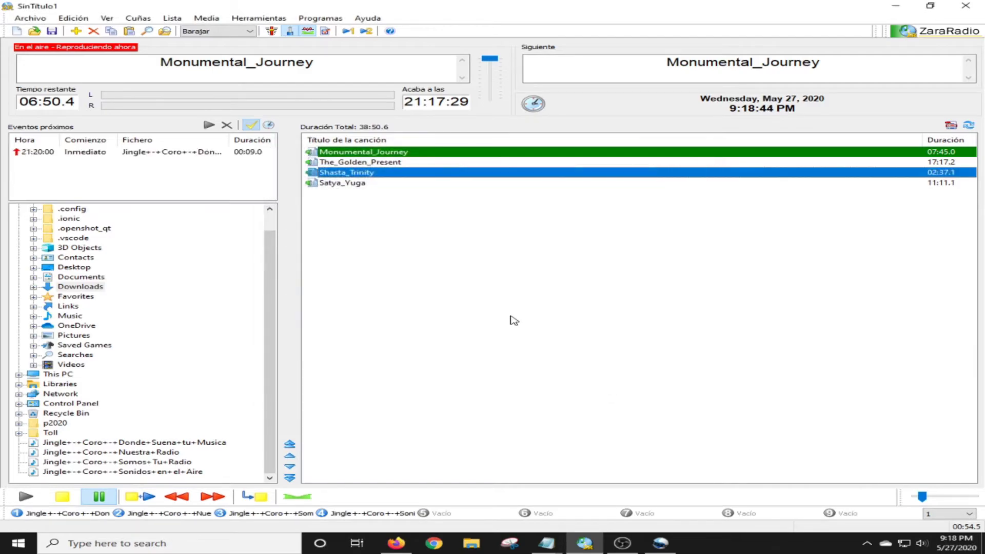
# Step: Play the Shasta_Trinity track past the scheduled event time to test the event, and pause playback
pyautogui.doubleClick(358, 176)
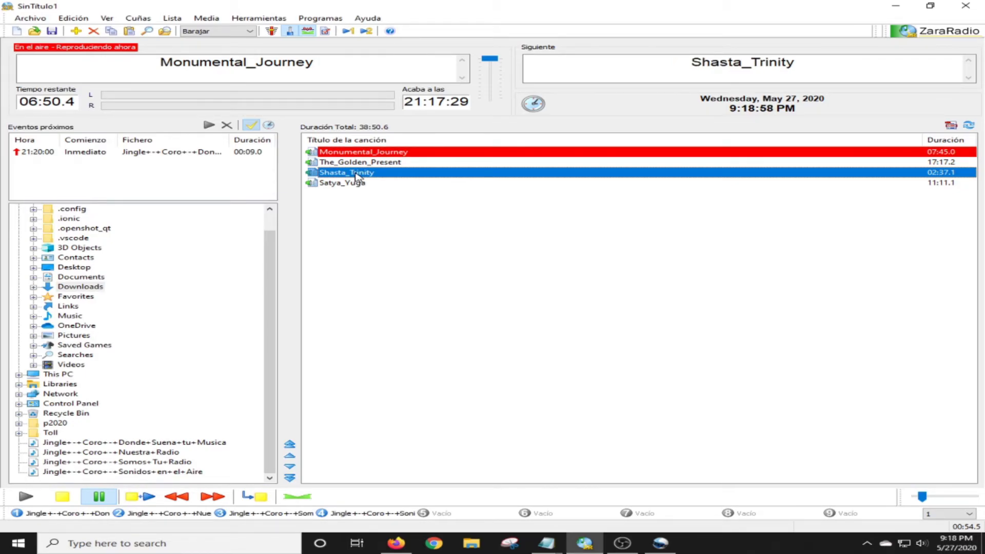
pyautogui.click(110, 498)
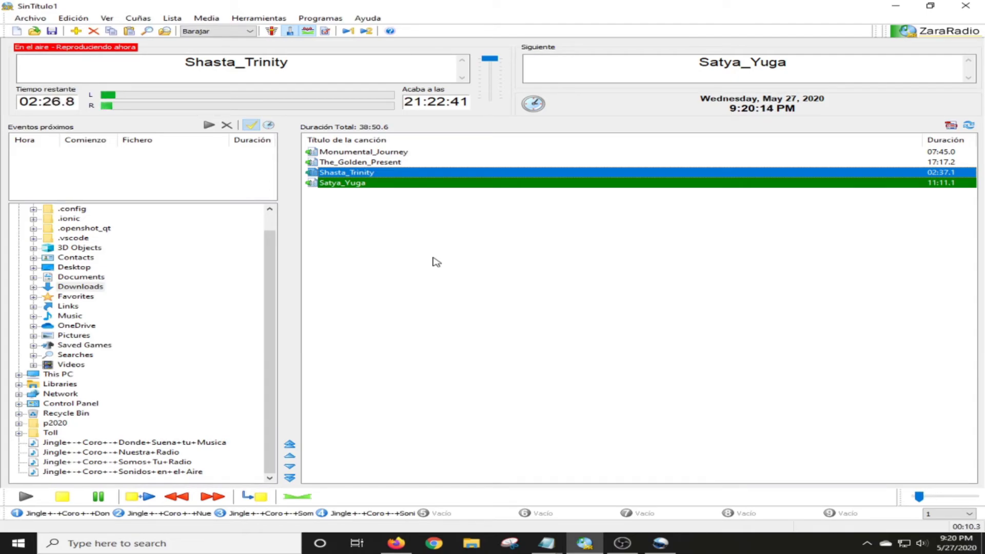
pyautogui.click(98, 497)
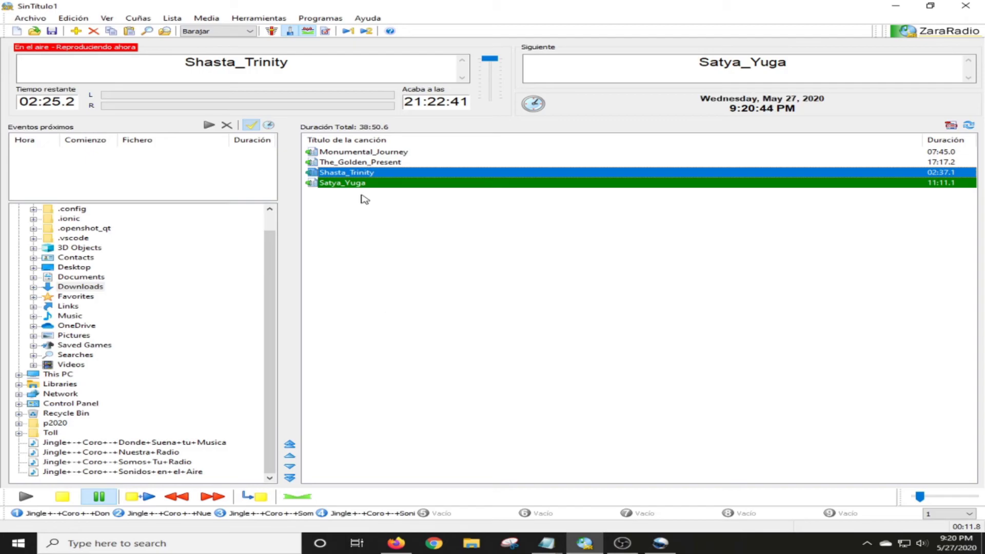
# Step: Review the events list without changing it, and switch the upcoming events off and back on
pyautogui.click(268, 126)
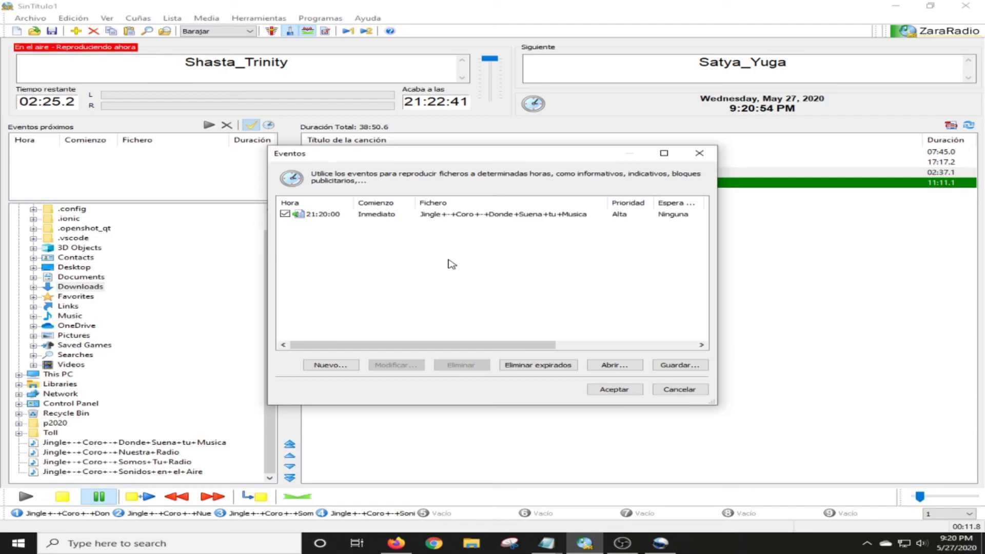
pyautogui.click(683, 391)
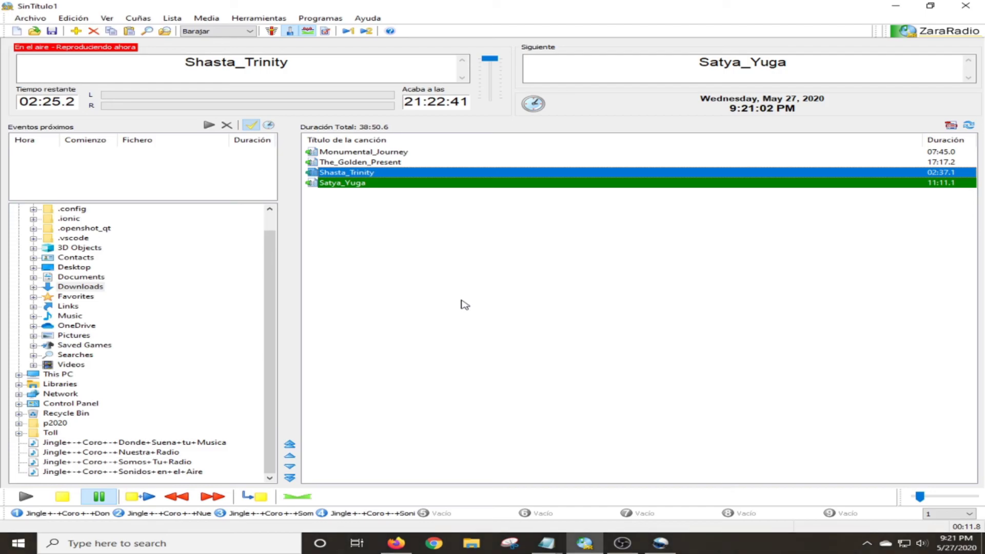
pyautogui.click(253, 127)
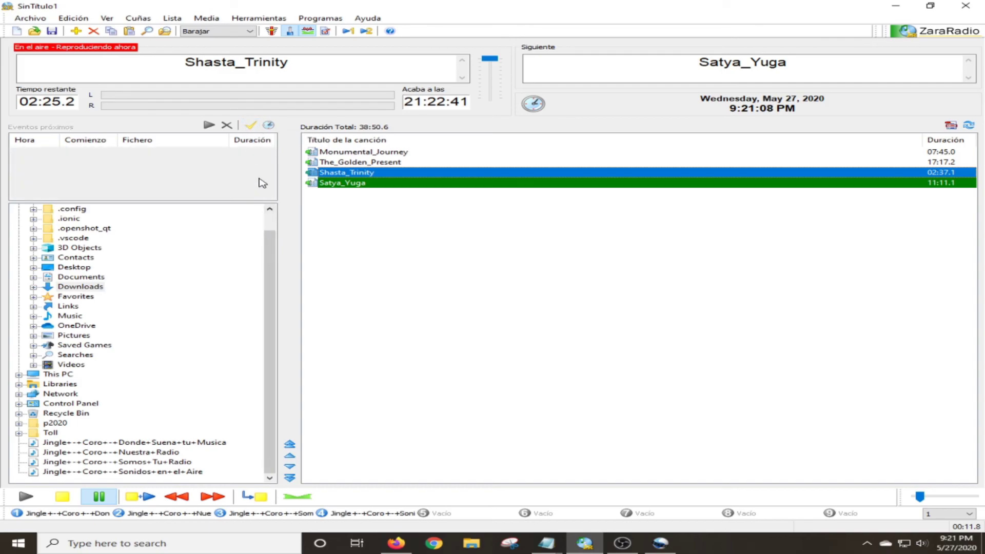
pyautogui.click(250, 128)
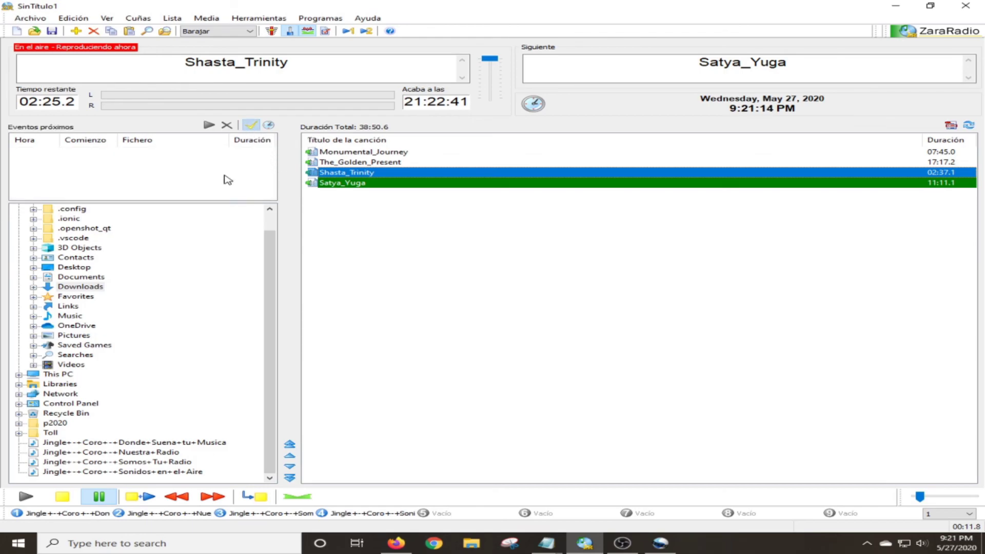